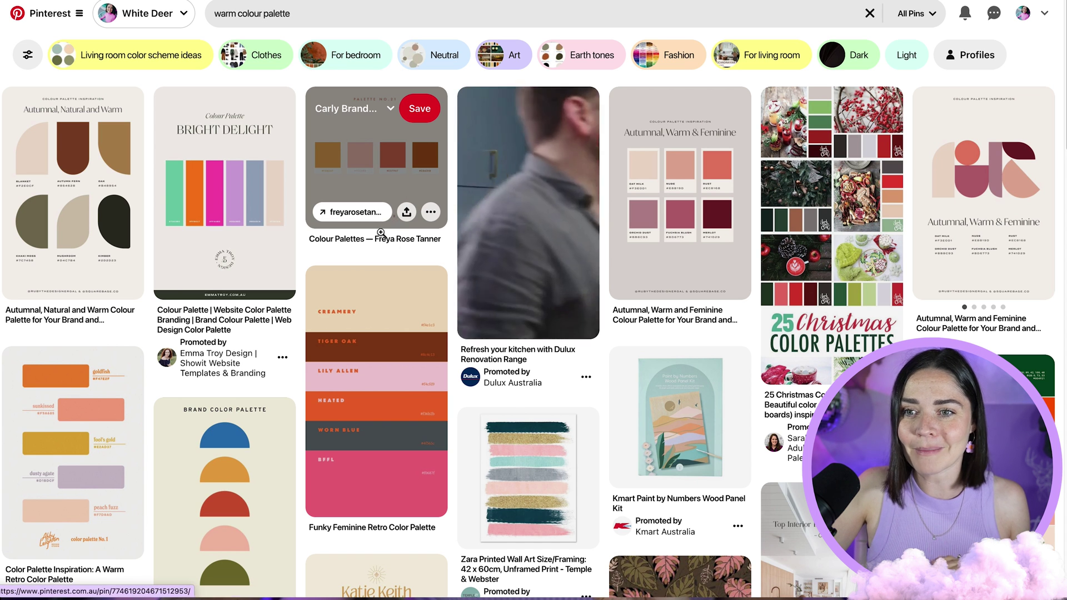
# - Open the Autumnal, Warm & Feminine pin and screenshot its six colour swatches
pyautogui.click(701, 223)
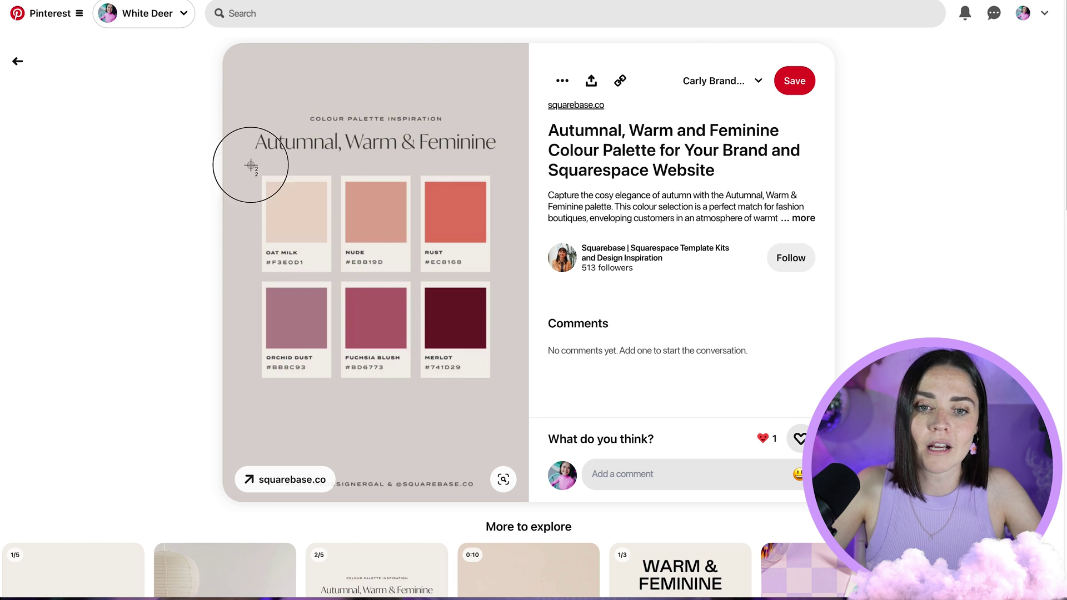
pyautogui.moveTo(252, 166)
pyautogui.mouseDown()
pyautogui.moveTo(502, 405)
pyautogui.moveTo(502, 393)
pyautogui.mouseUp()
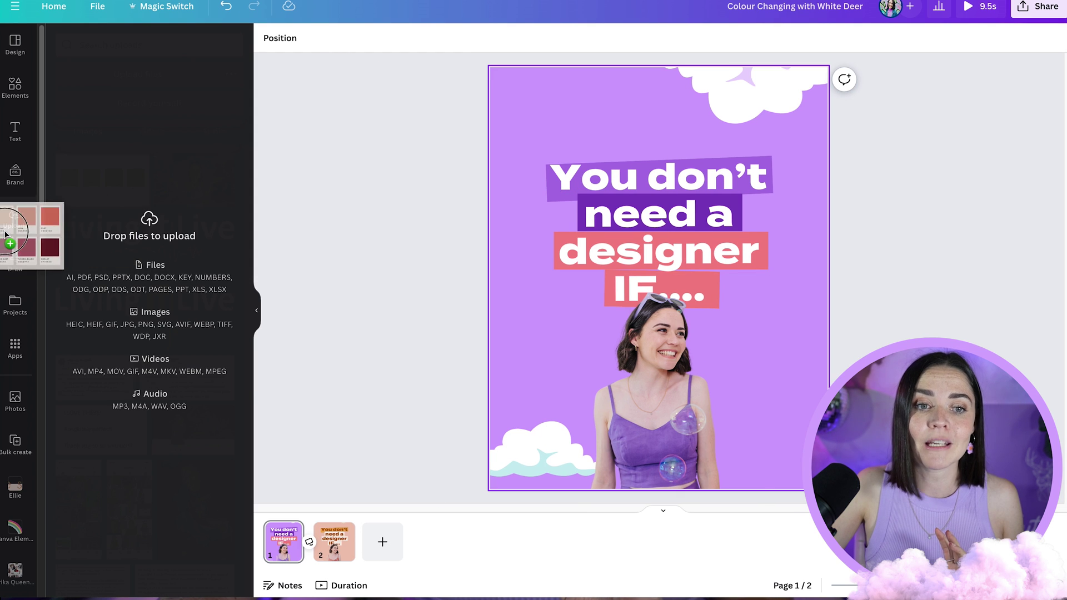
# - Upload the palette screenshot and place it slightly lower on poster page 1
pyautogui.moveTo(300, 308); pyautogui.dragTo(131, 238)
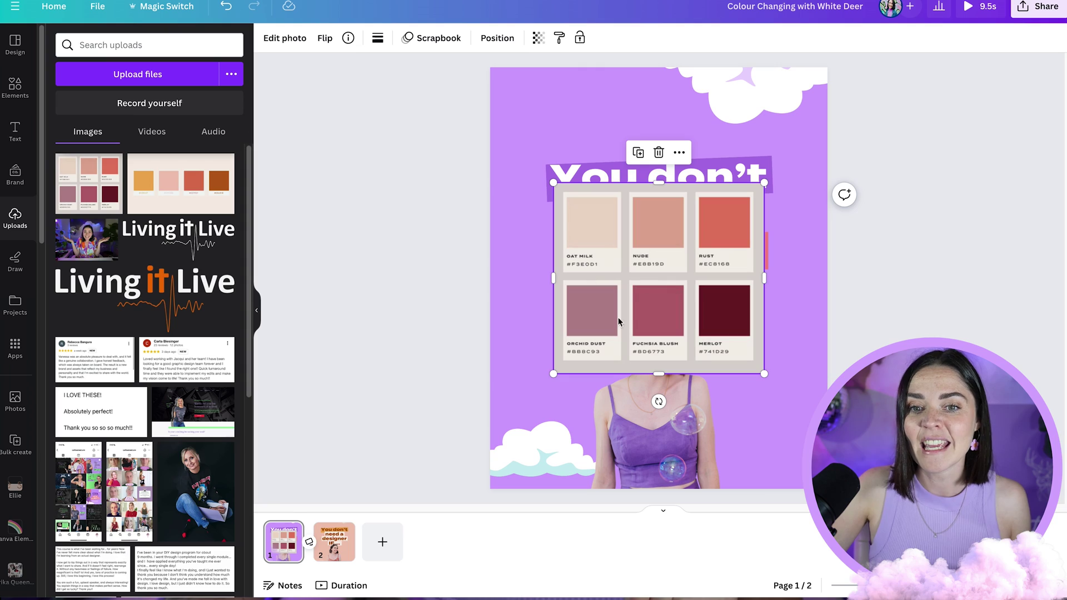
pyautogui.click(259, 310)
pyautogui.moveTo(563, 285); pyautogui.dragTo(556, 296)
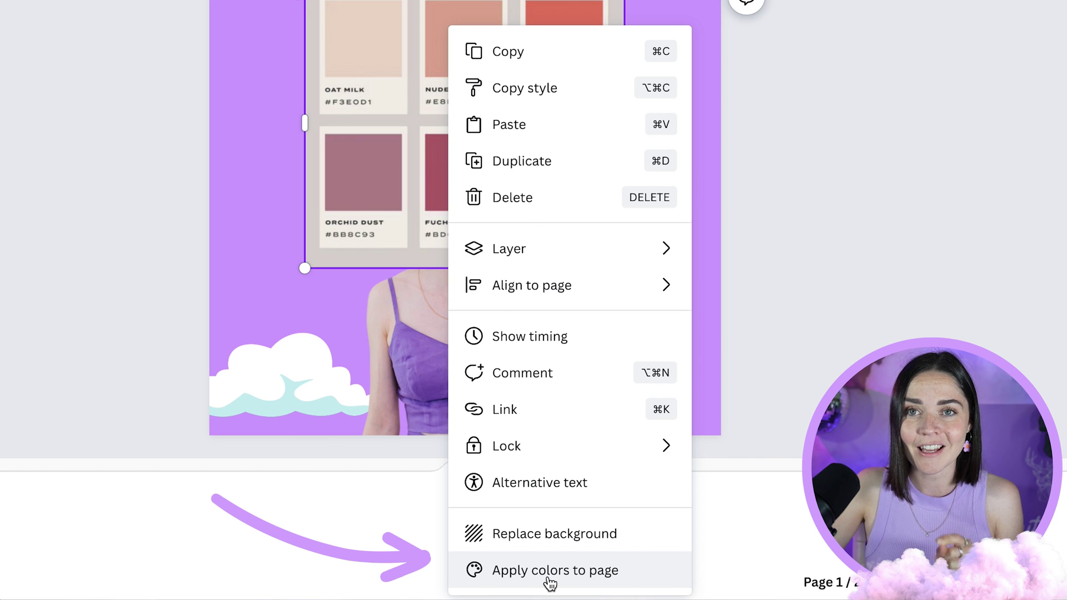
# - Apply the palette's colours to the page and move the palette image to the right
pyautogui.click(549, 572)
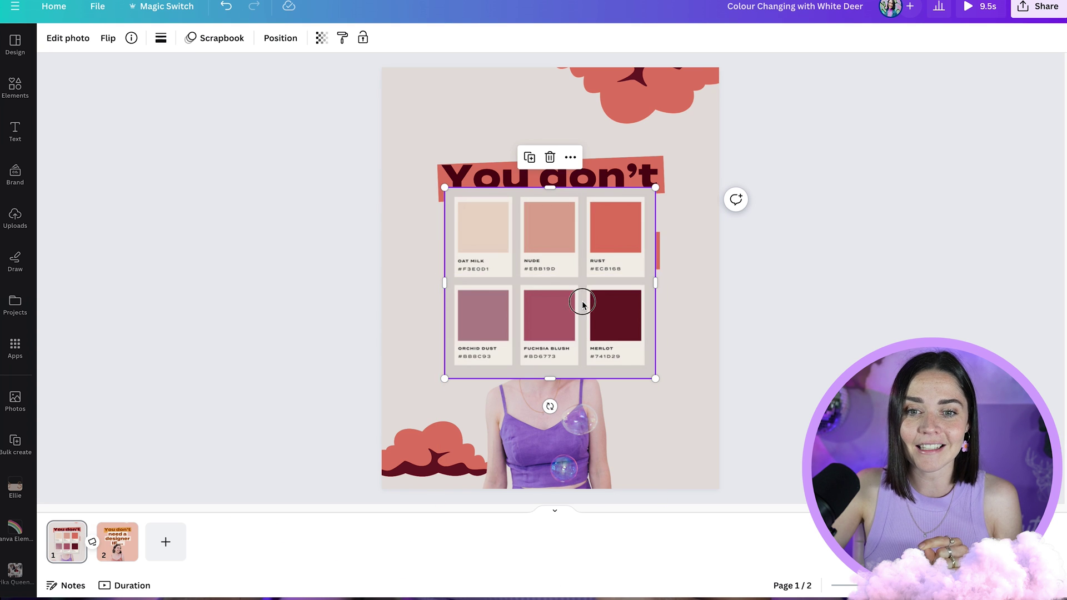
pyautogui.moveTo(581, 305); pyautogui.dragTo(723, 334)
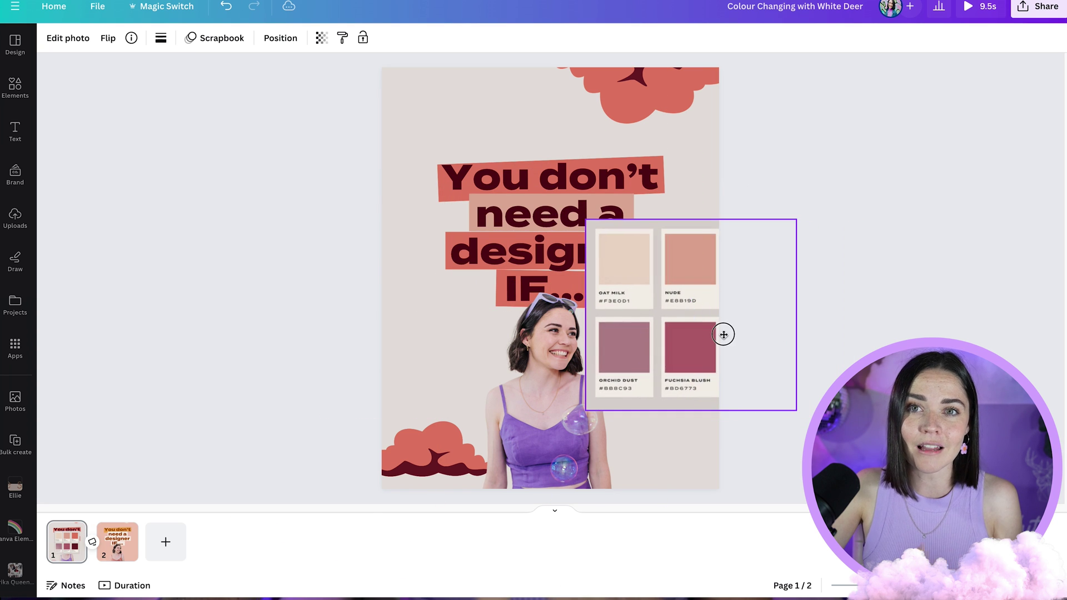
pyautogui.moveTo(724, 334); pyautogui.dragTo(637, 298)
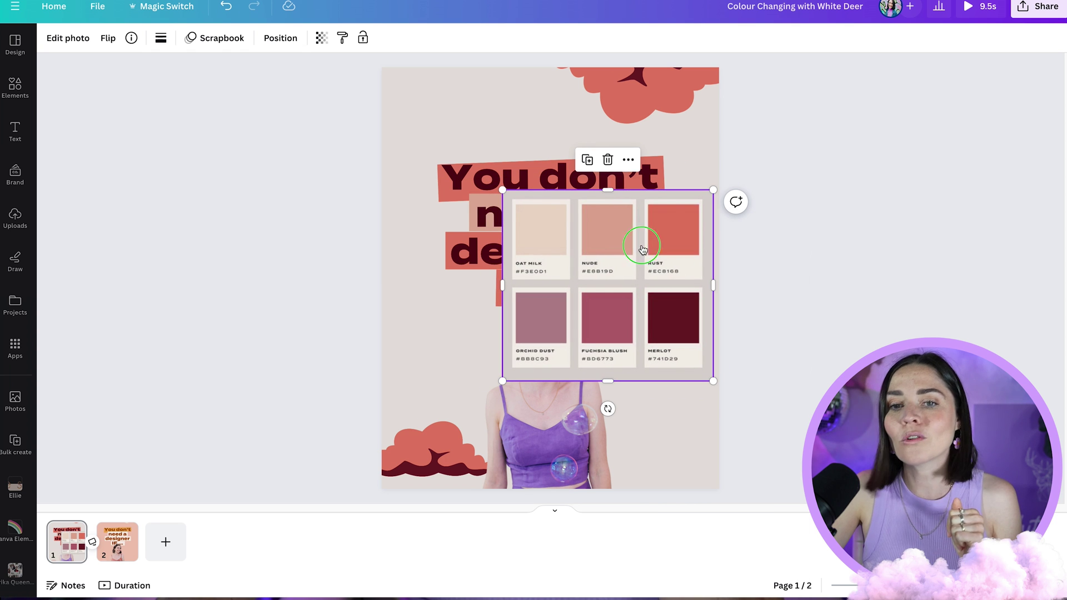
# - Reapply the palette colours, then shrink the palette image and set it beside the woman
pyautogui.rightClick(641, 295)
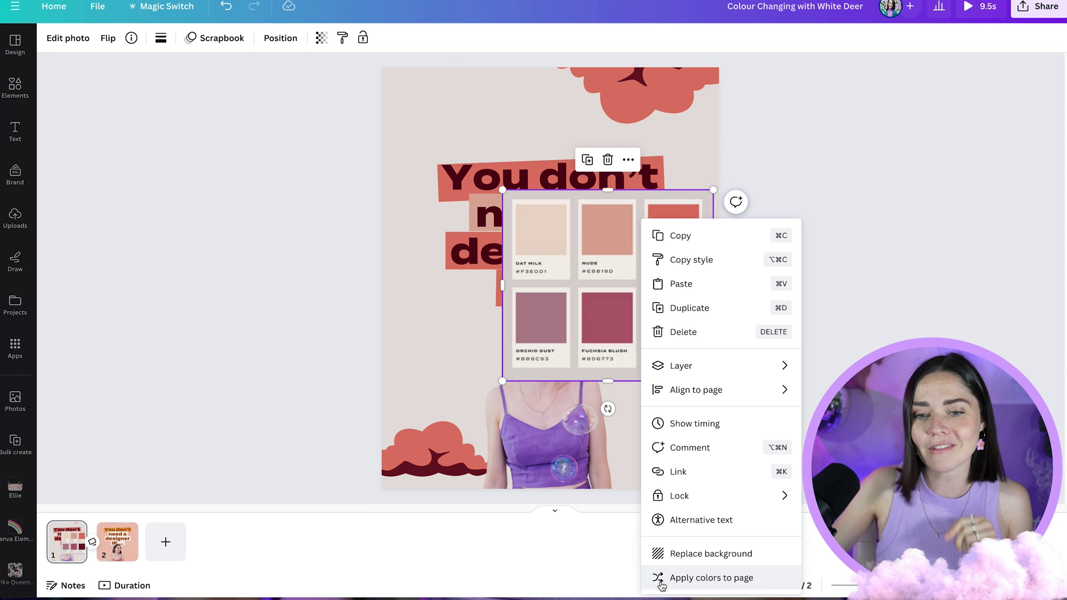
pyautogui.click(661, 578)
pyautogui.moveTo(544, 231); pyautogui.dragTo(681, 330)
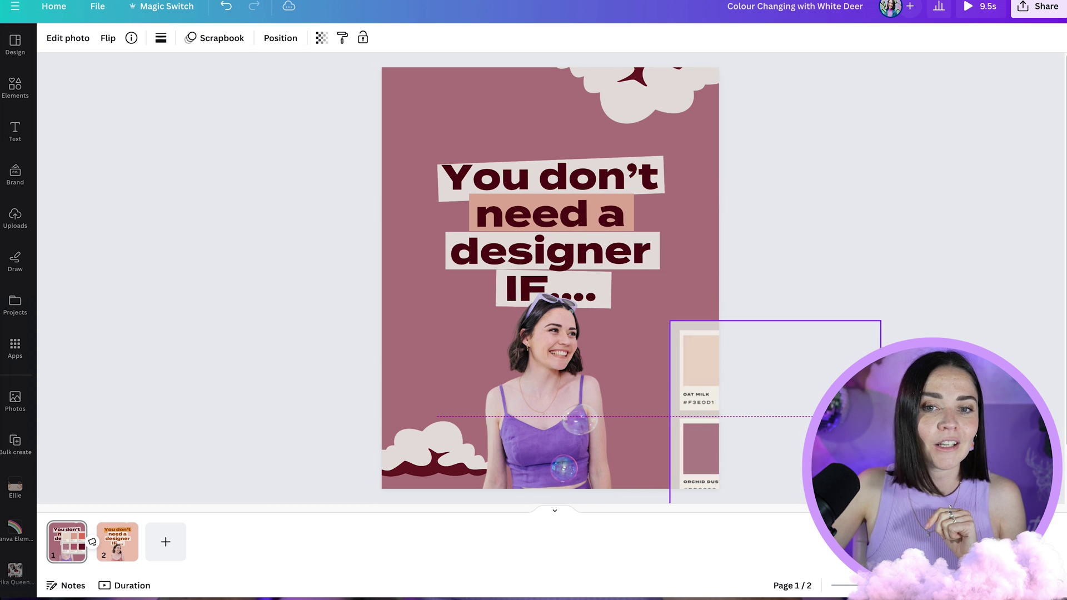
pyautogui.hotkey('ctrl', 'z')
pyautogui.moveTo(748, 215); pyautogui.dragTo(619, 318)
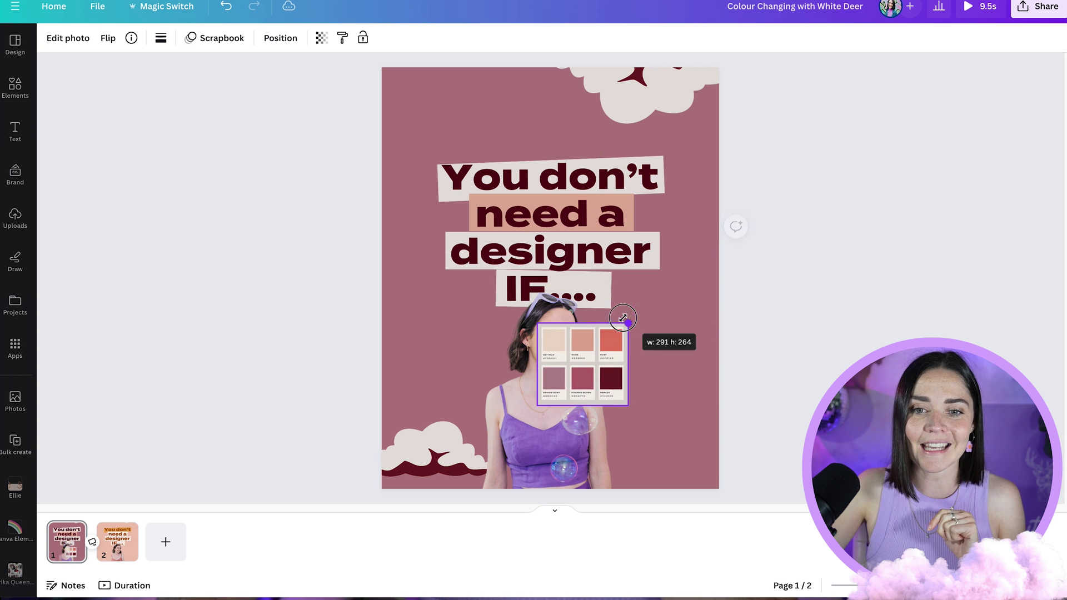
pyautogui.moveTo(575, 359); pyautogui.dragTo(671, 363)
# - Cycle through four more palette colour combinations, ending with mauve-grey background and maroon headline
pyautogui.rightClick(676, 363)
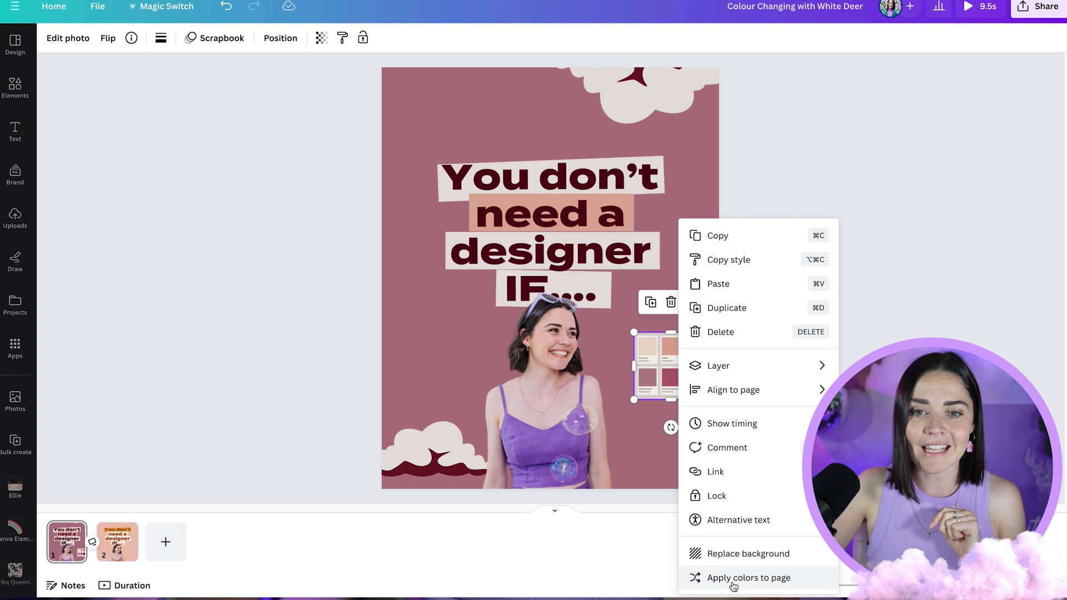
pyautogui.click(733, 577)
pyautogui.rightClick(681, 367)
pyautogui.click(743, 578)
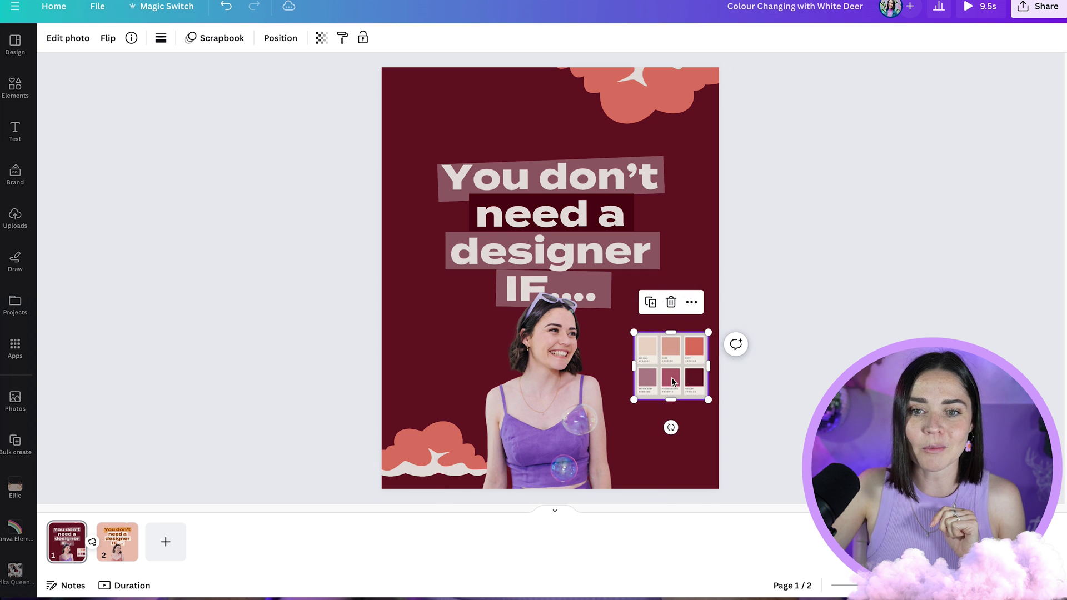
pyautogui.rightClick(681, 365)
pyautogui.click(737, 578)
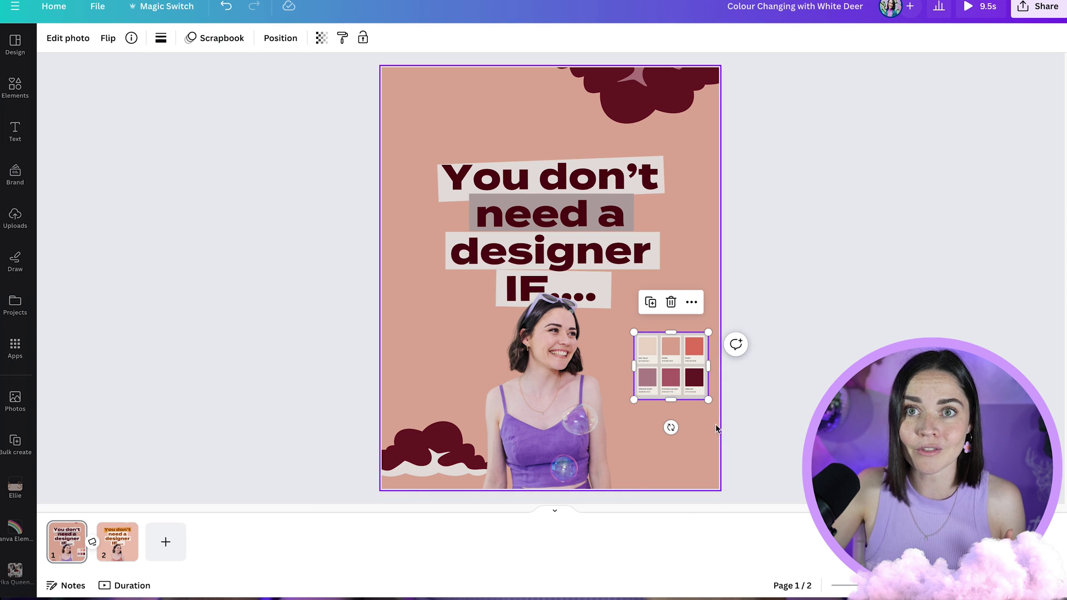
pyautogui.rightClick(694, 395)
pyautogui.click(731, 575)
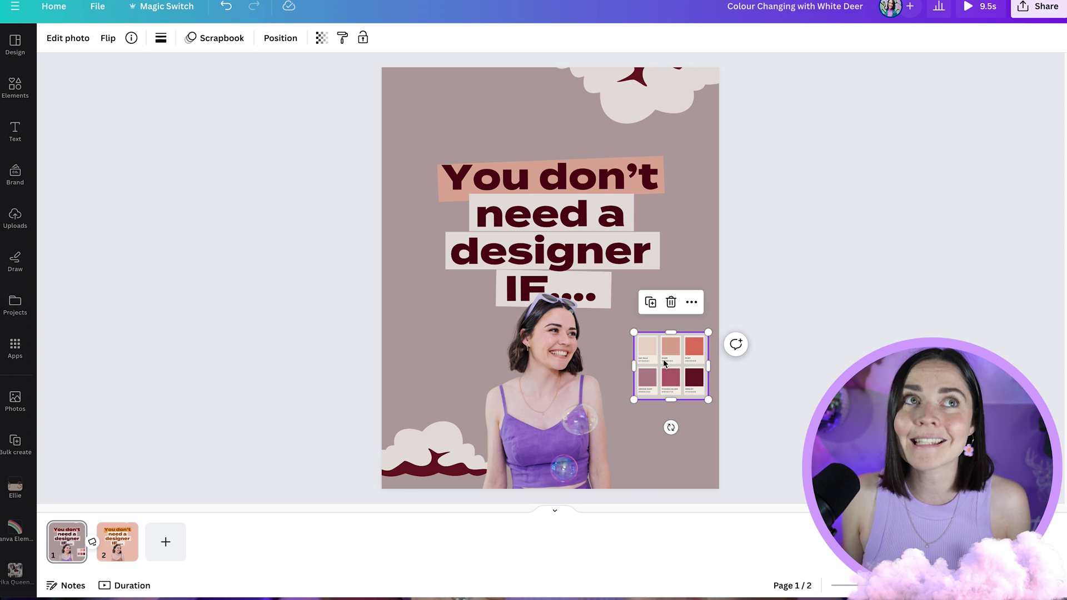
# - Make the headline coral by eyedropping the palette's rust swatch, after trying pink and maroon
pyautogui.press('Tab')
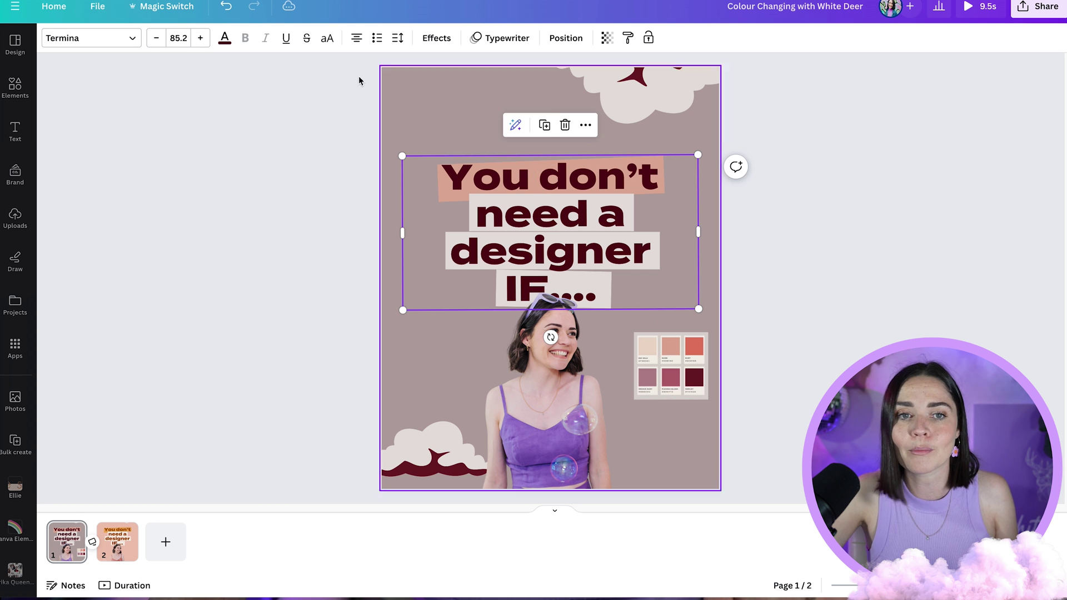
pyautogui.click(225, 37)
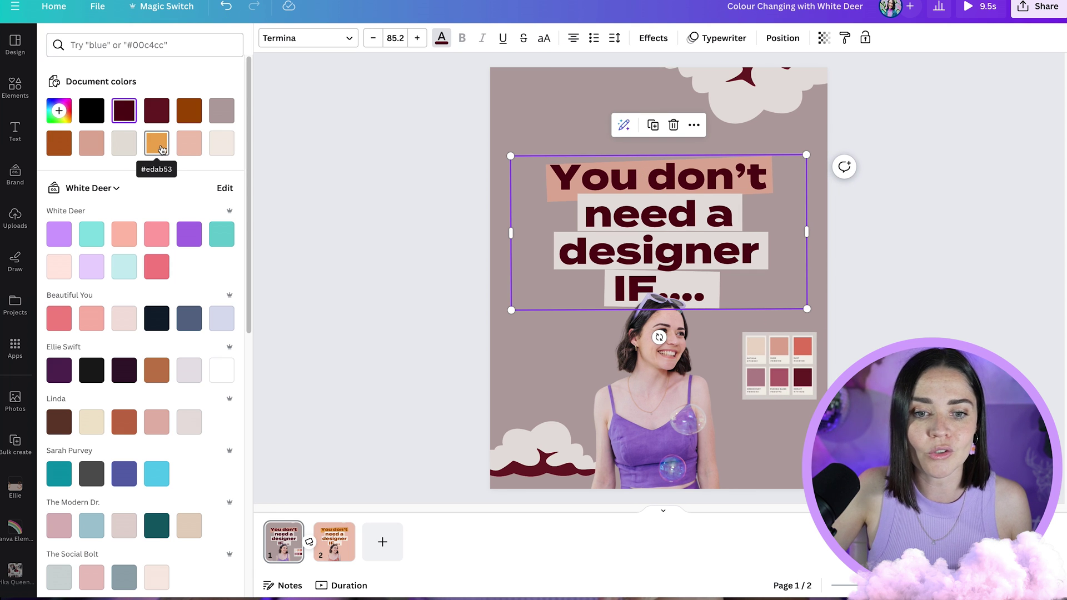
pyautogui.click(190, 144)
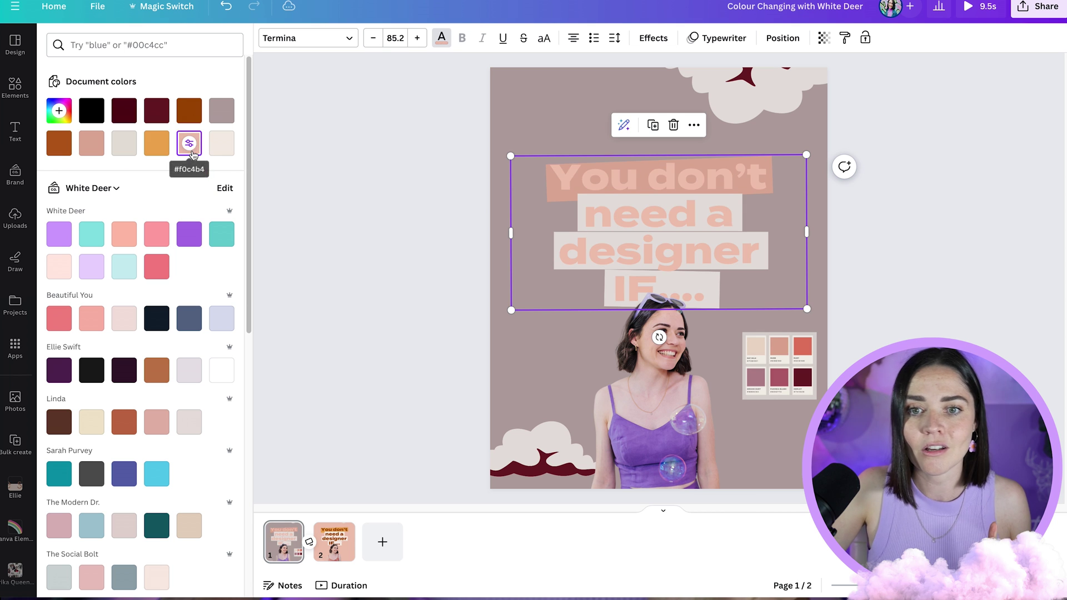
pyautogui.click(156, 112)
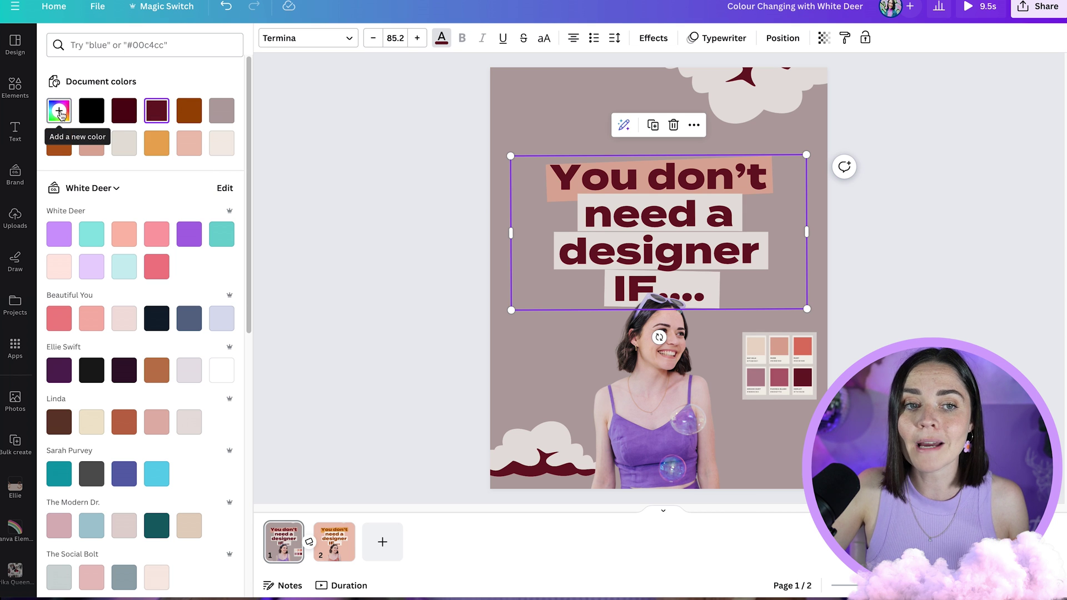
pyautogui.click(59, 112)
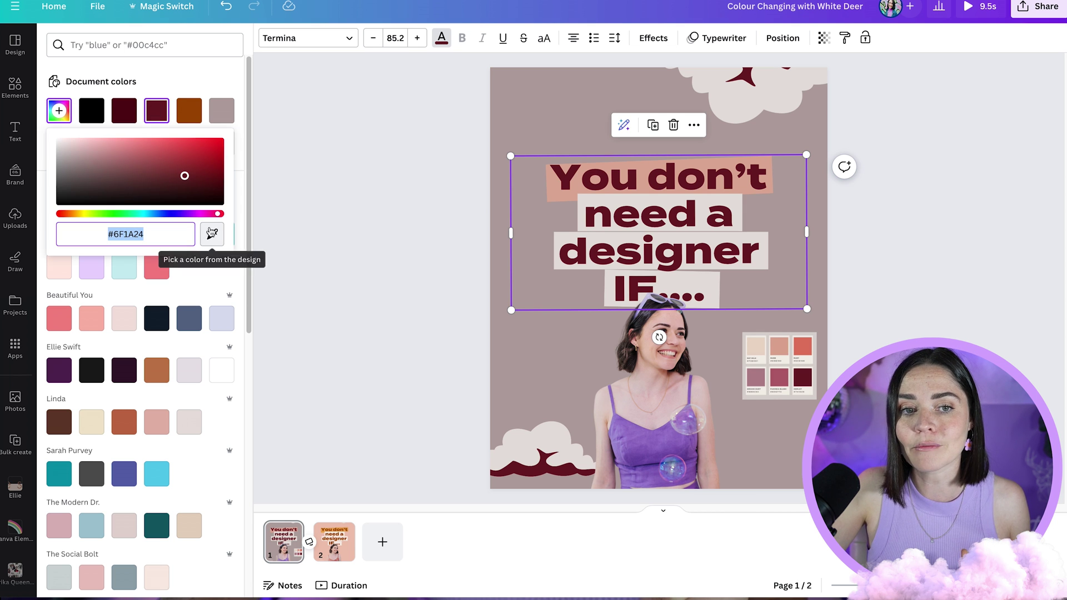
pyautogui.click(213, 235)
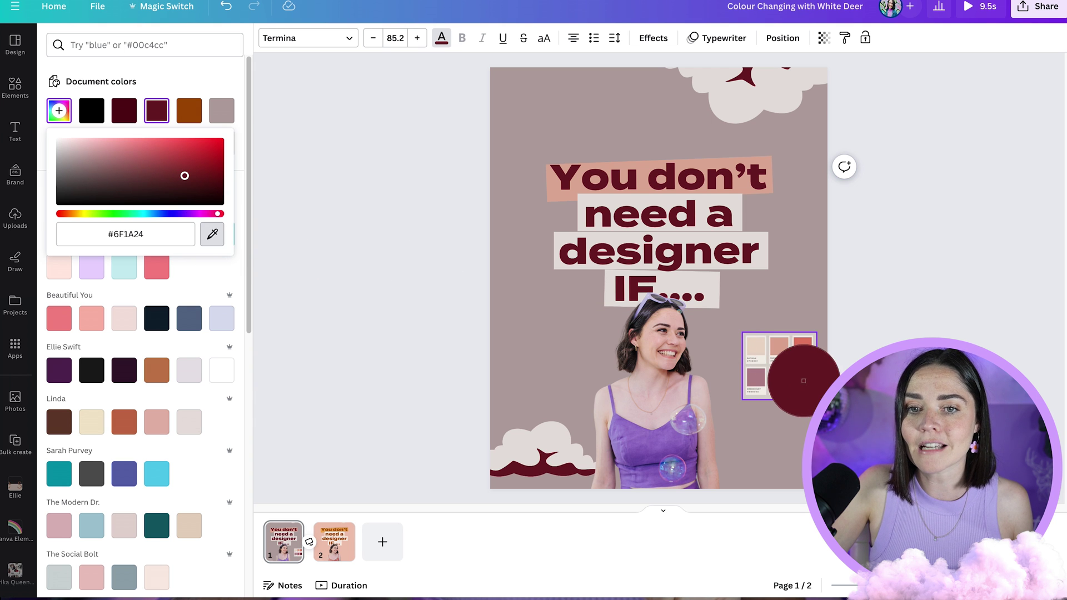
pyautogui.click(801, 353)
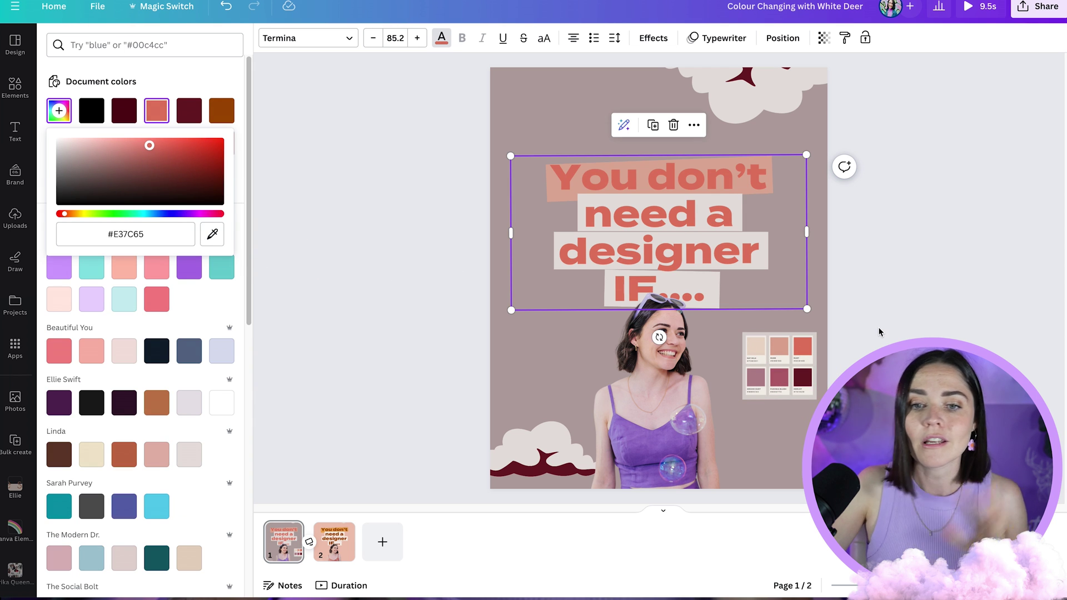
# - Reapply two palette colour combinations for a dusty-rose background and maroon headline, then deselect
pyautogui.press('Escape')
pyautogui.rightClick(699, 363)
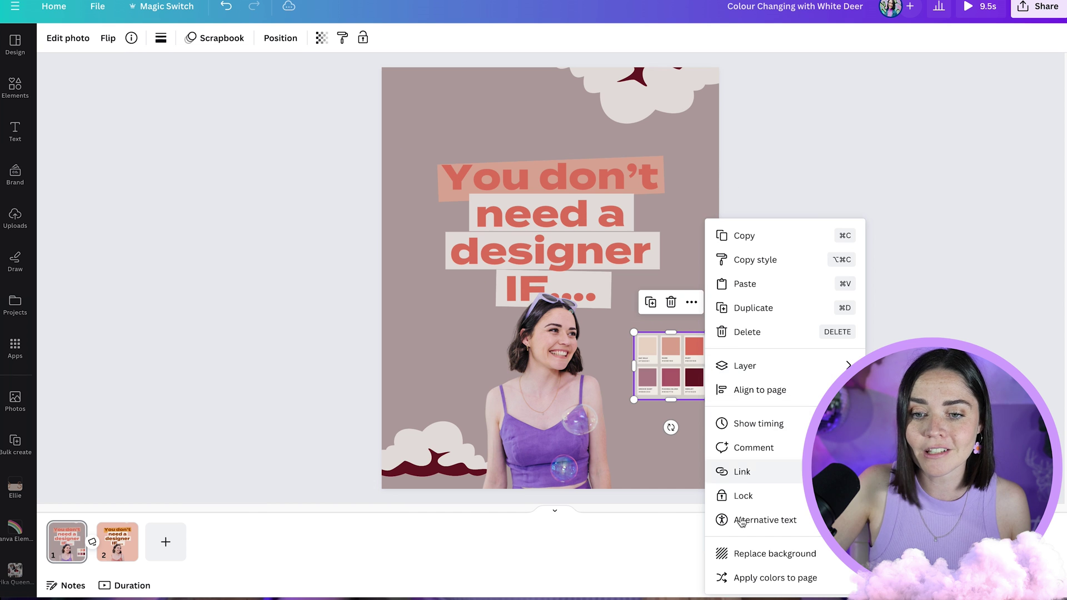
pyautogui.click(733, 578)
pyautogui.rightClick(688, 369)
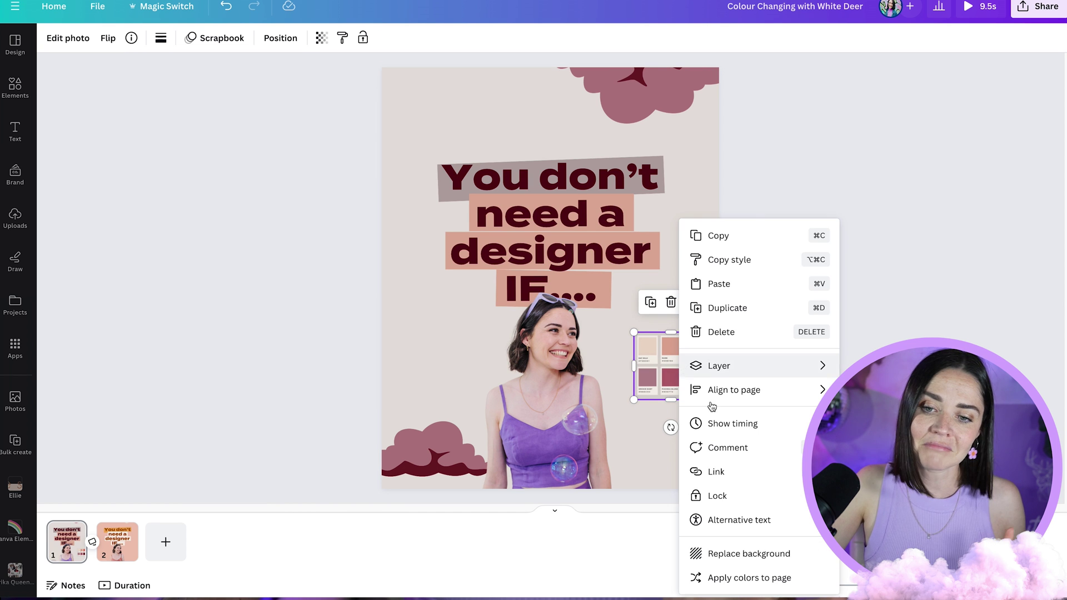
pyautogui.click(750, 579)
pyautogui.click(790, 334)
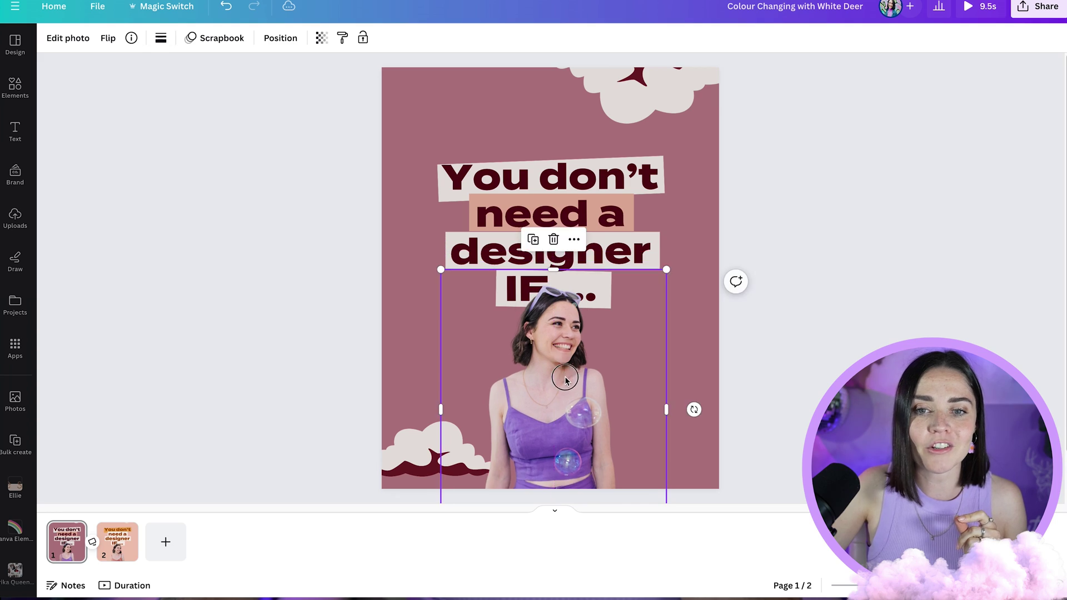
# - Use Edit photo > Adjust color edit to turn the purple top red, then tone it down
pyautogui.click(67, 39)
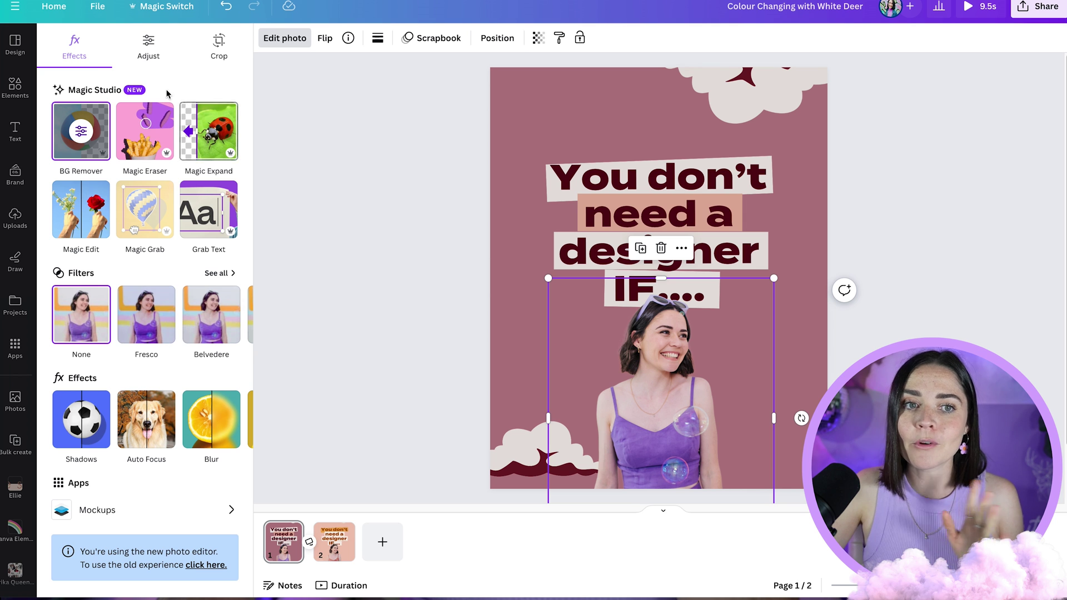
pyautogui.click(156, 56)
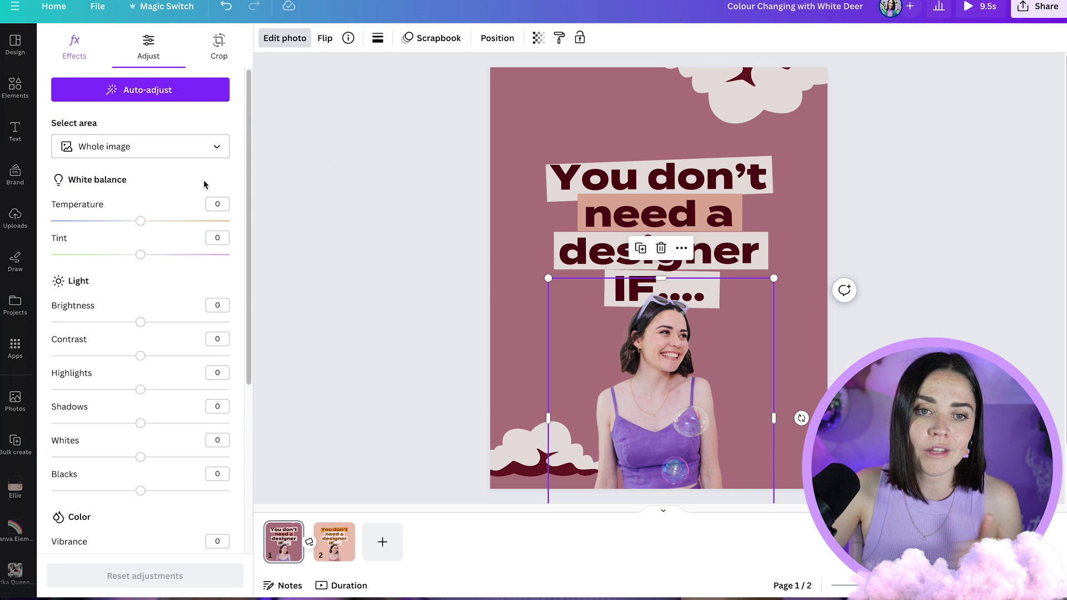
pyautogui.scroll(-2, 205, 184)
pyautogui.scroll(-2, 192, 175)
pyautogui.scroll(-1, 189, 174)
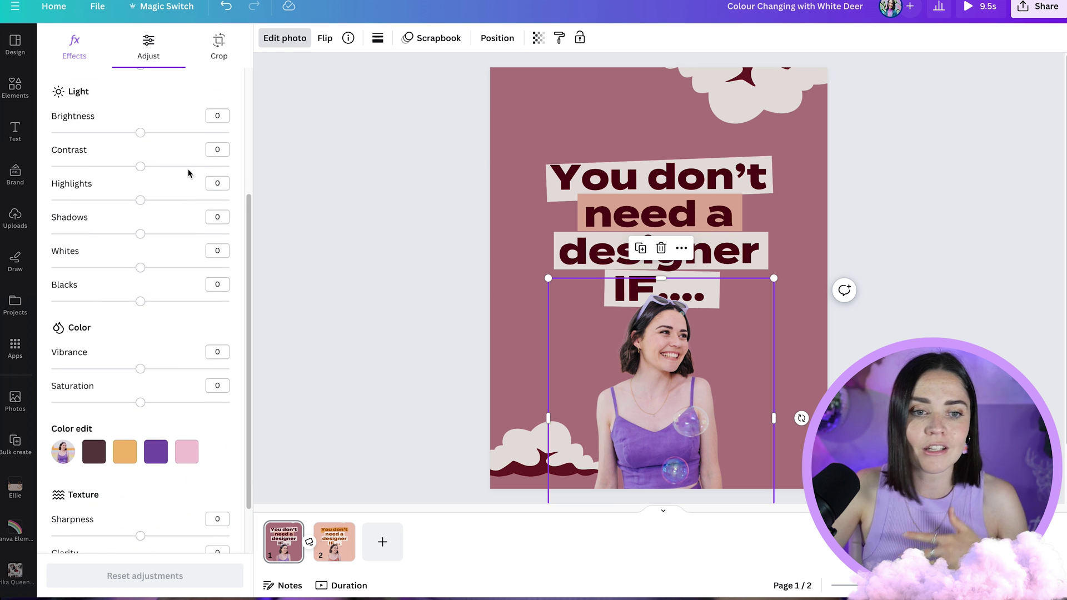
pyautogui.scroll(-1, 189, 174)
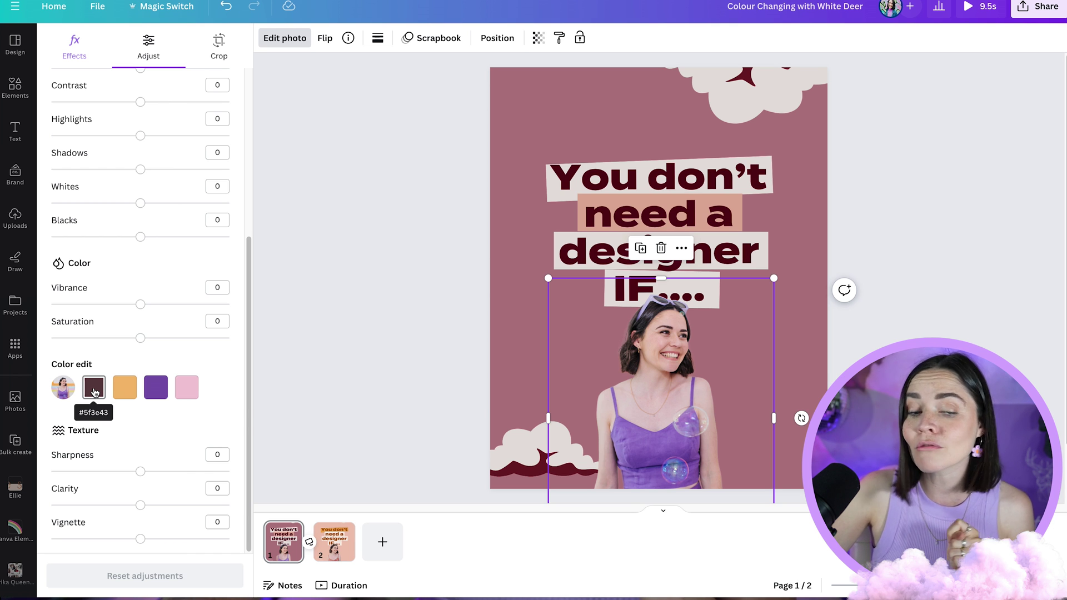
pyautogui.click(154, 393)
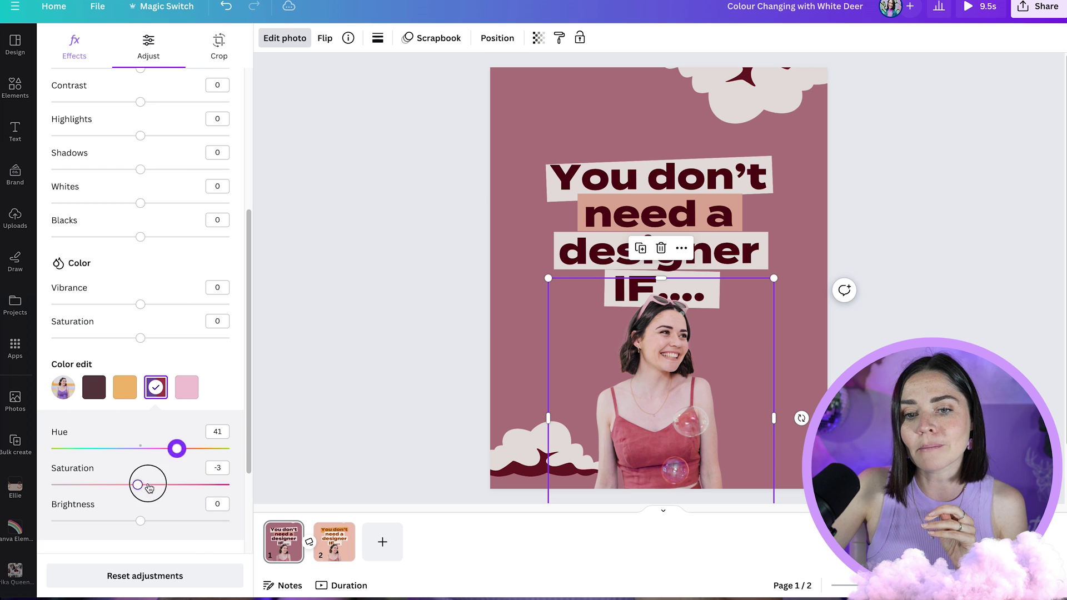
pyautogui.moveTo(149, 487); pyautogui.dragTo(263, 477)
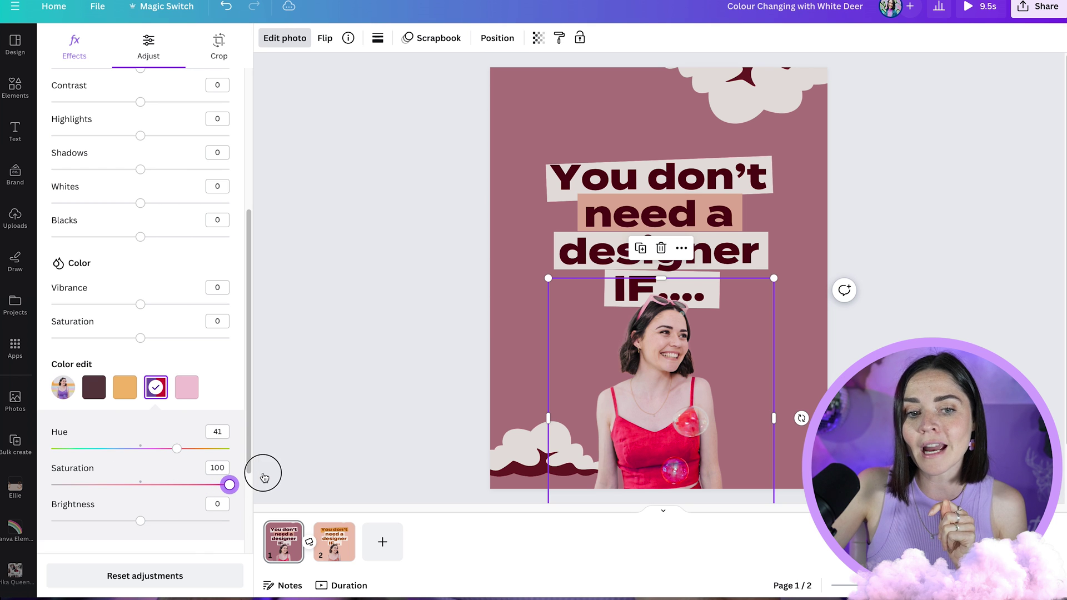
pyautogui.moveTo(199, 477); pyautogui.dragTo(34, 482)
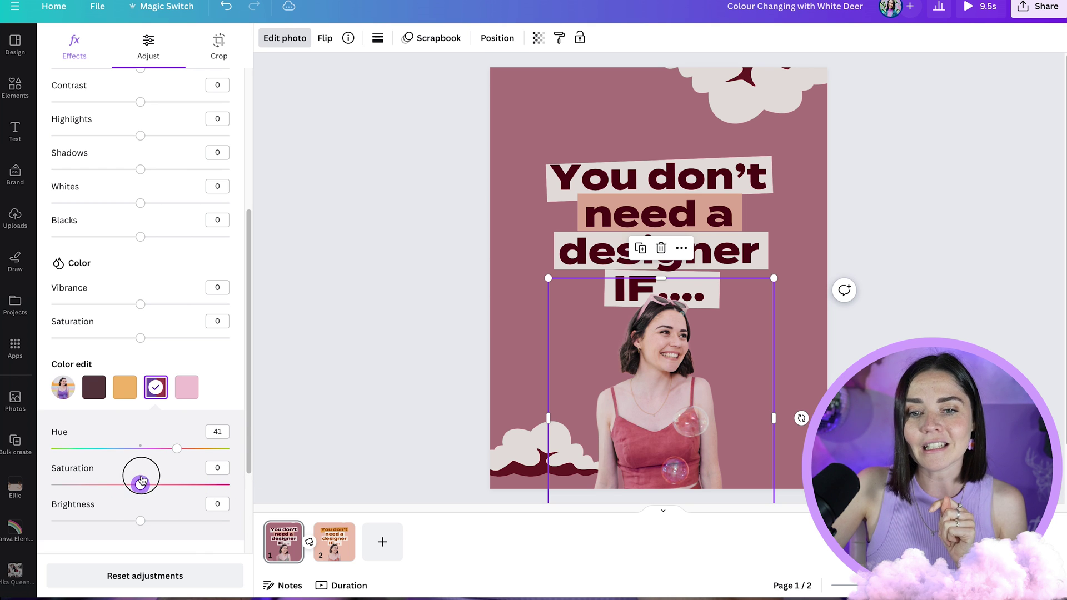
pyautogui.scroll(-1, 148, 483)
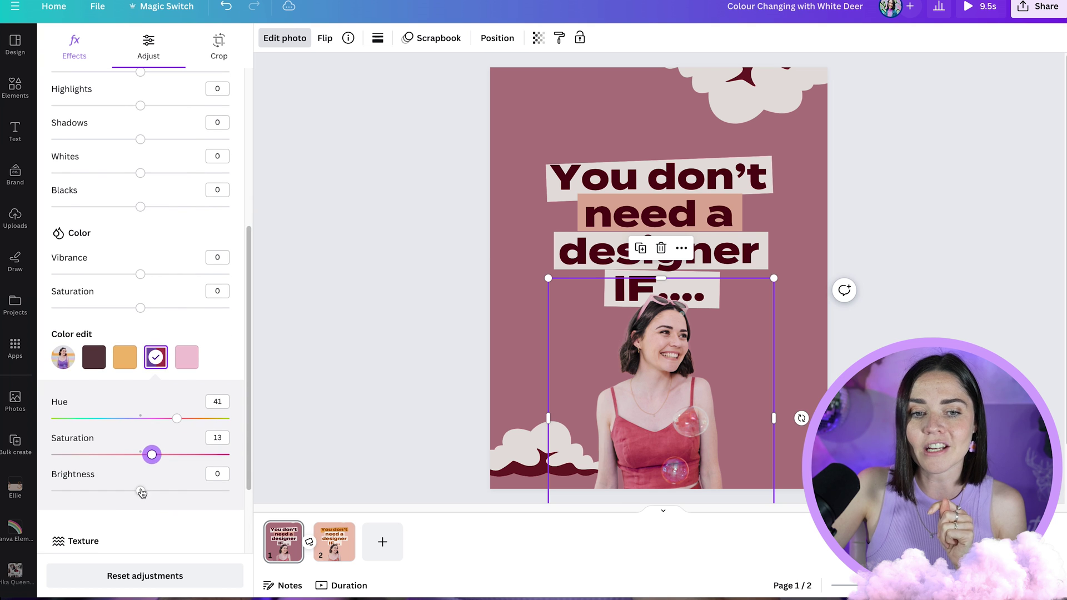
pyautogui.moveTo(142, 493); pyautogui.dragTo(105, 494)
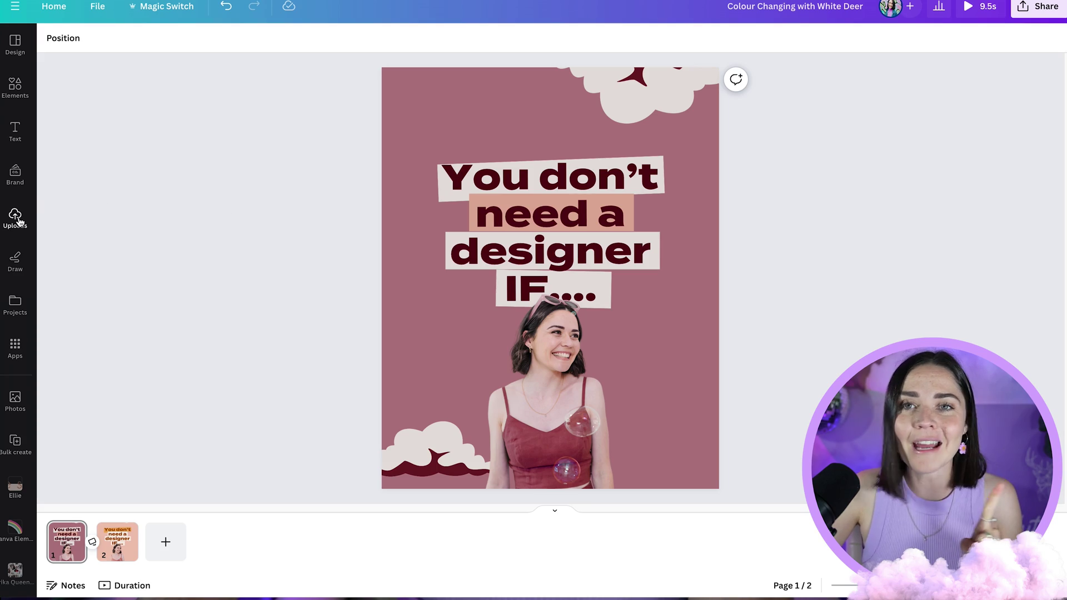
pyautogui.scroll(-5, 22, 456)
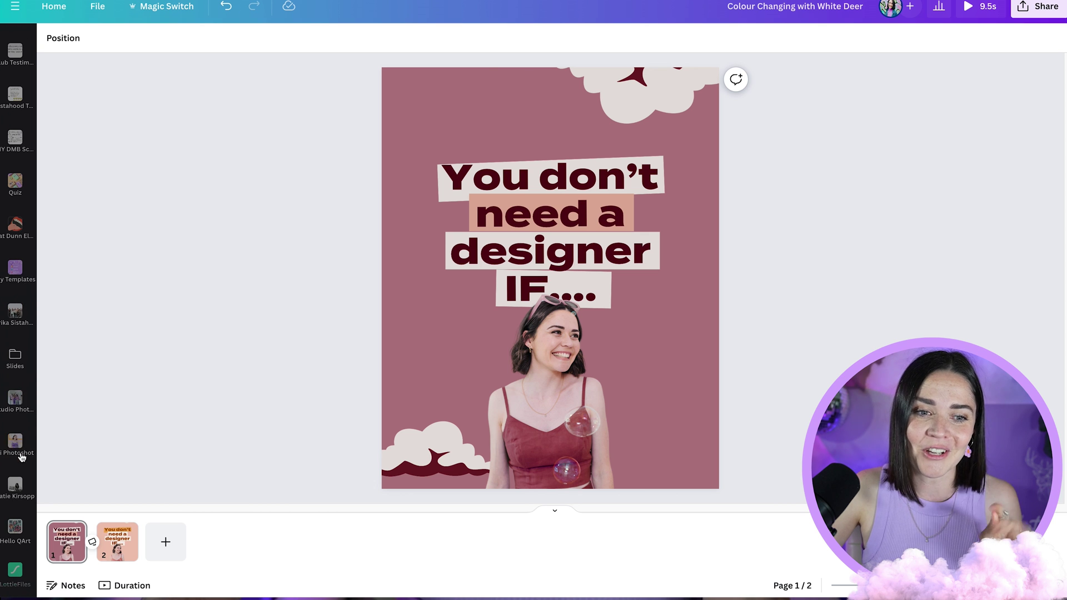
# - Add the orange-umbrella photo from personal photos and apply its colours to the page
pyautogui.click(16, 442)
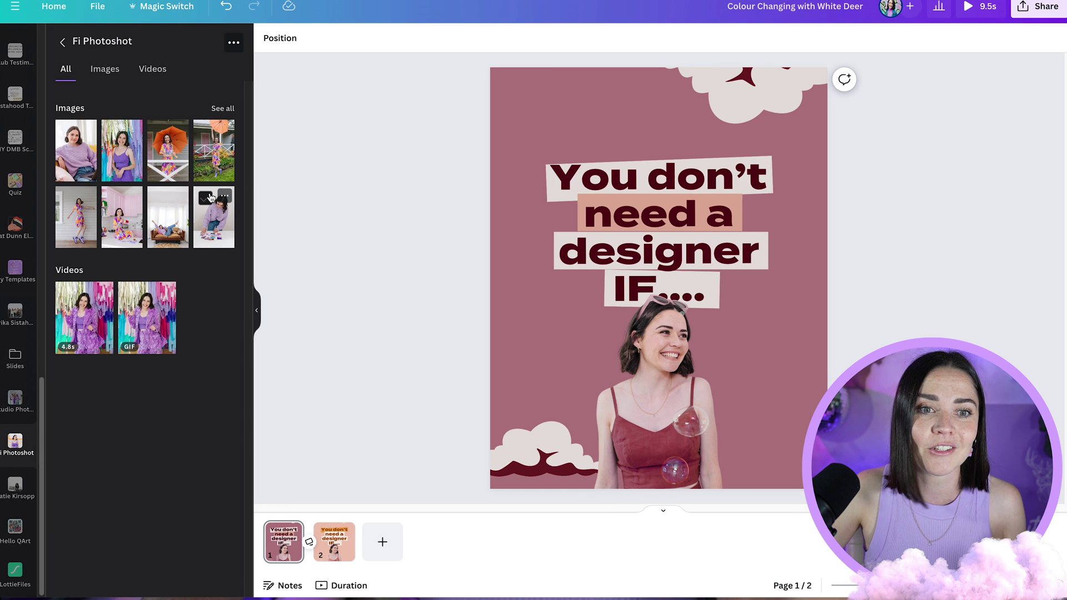
pyautogui.click(172, 150)
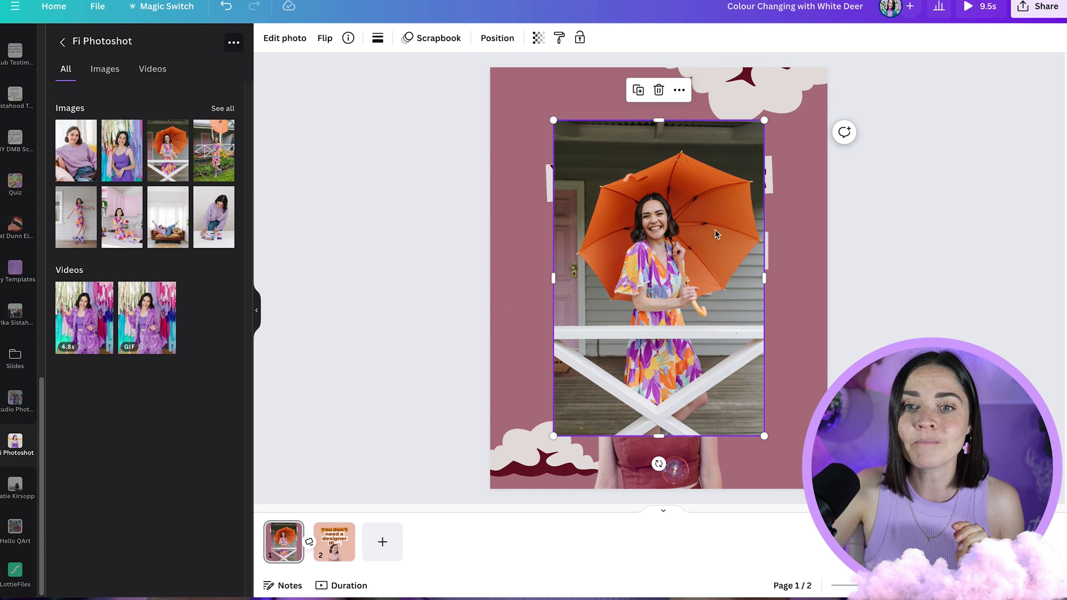
pyautogui.moveTo(714, 230)
pyautogui.mouseDown()
pyautogui.moveTo(616, 247)
pyautogui.moveTo(801, 277)
pyautogui.mouseUp()
pyautogui.rightClick(615, 248)
pyautogui.click(709, 576)
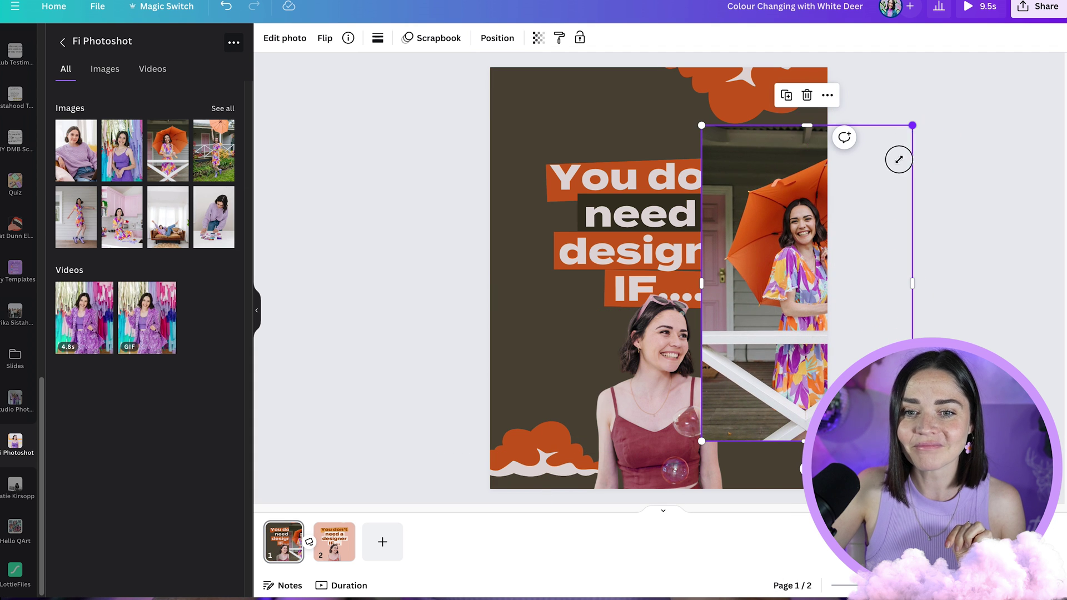
# - Shrink and crop the umbrella photo into a thin lower-right strip and reapply its colours
pyautogui.moveTo(898, 159); pyautogui.dragTo(822, 214)
pyautogui.moveTo(754, 301)
pyautogui.mouseDown()
pyautogui.moveTo(736, 278)
pyautogui.moveTo(765, 309)
pyautogui.mouseUp()
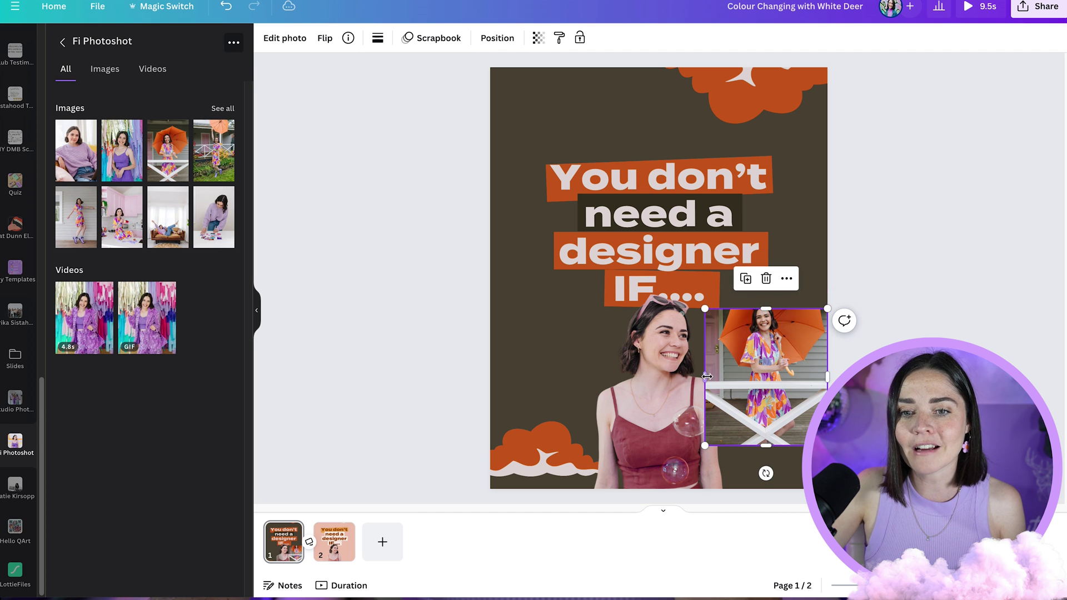
pyautogui.moveTo(706, 377); pyautogui.dragTo(750, 374)
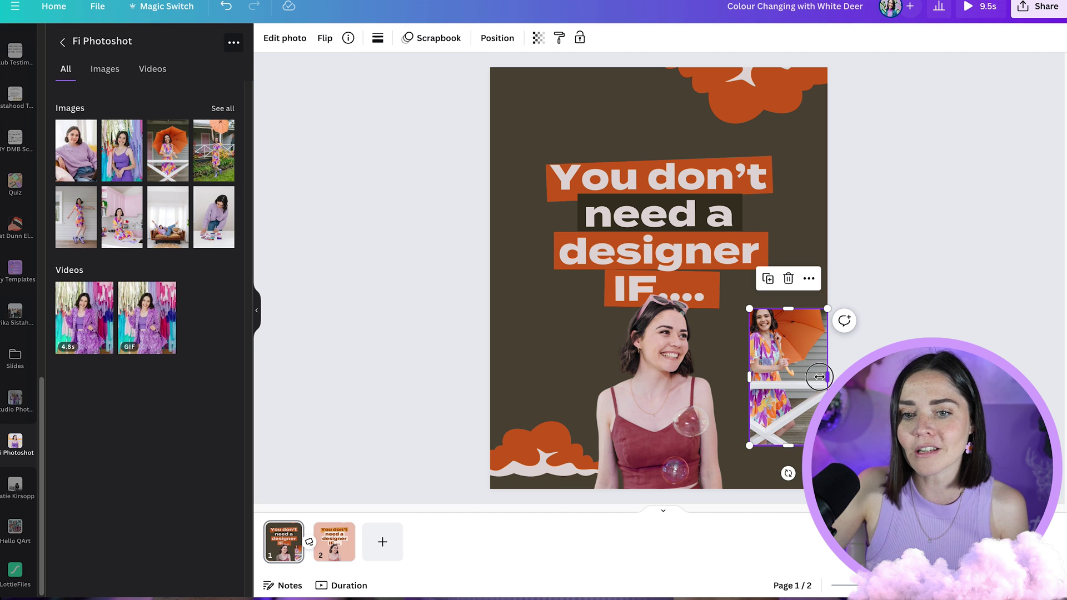
pyautogui.moveTo(820, 377); pyautogui.dragTo(773, 375)
pyautogui.rightClick(768, 359)
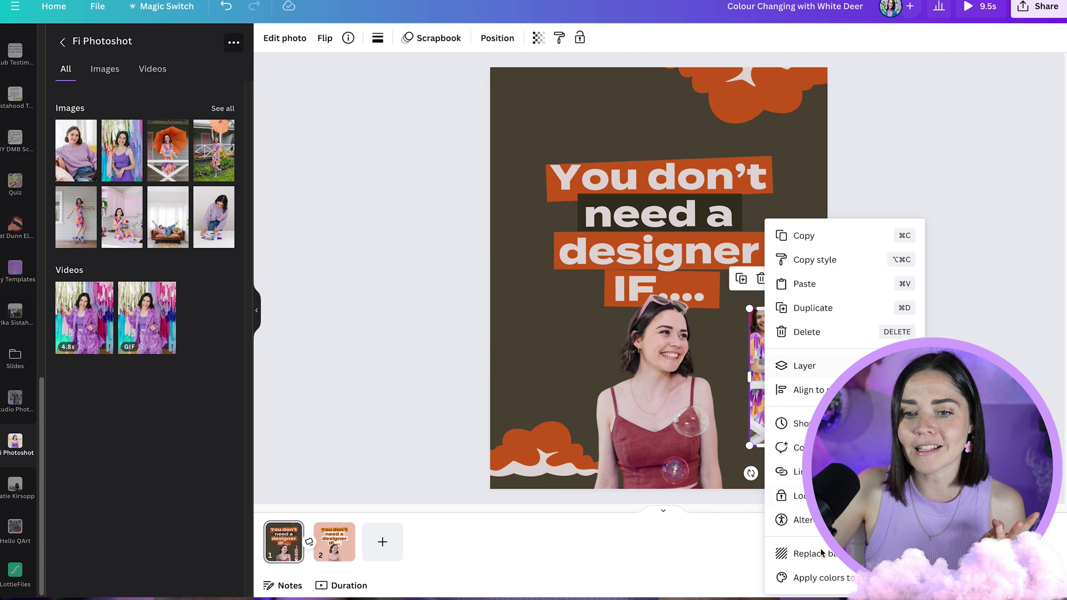
pyautogui.click(828, 578)
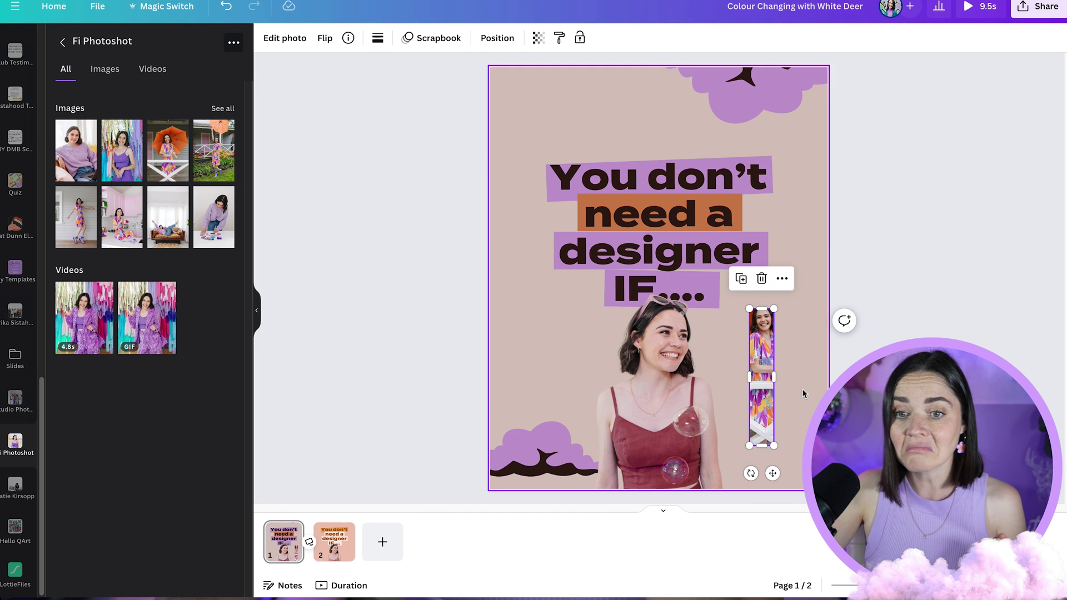
# - Shorten the strip from the top and try two more photo palettes for purple and orange
pyautogui.moveTo(761, 309); pyautogui.dragTo(763, 340)
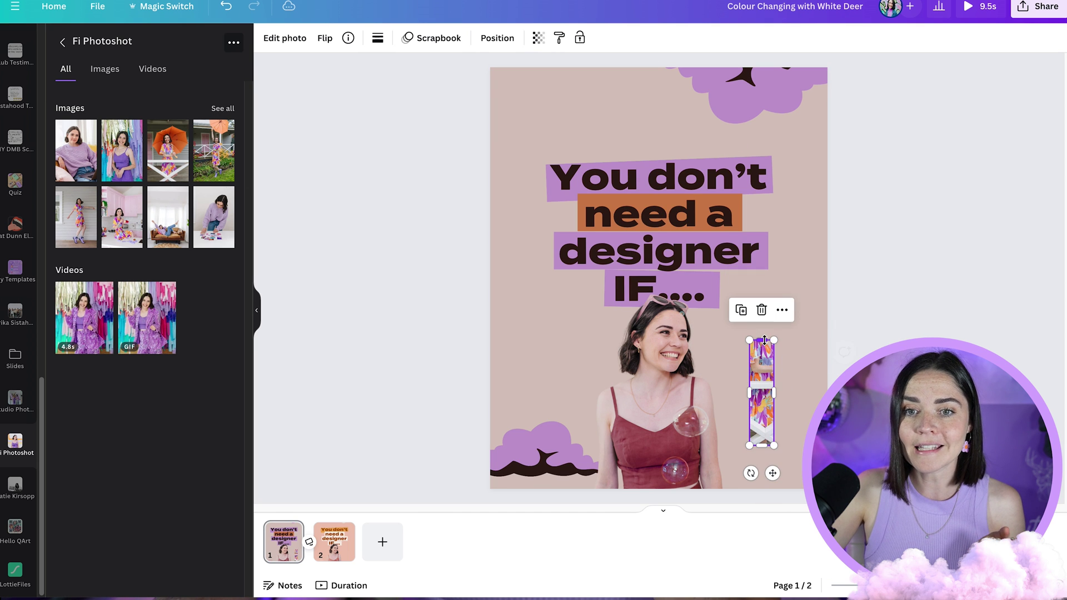
pyautogui.rightClick(765, 376)
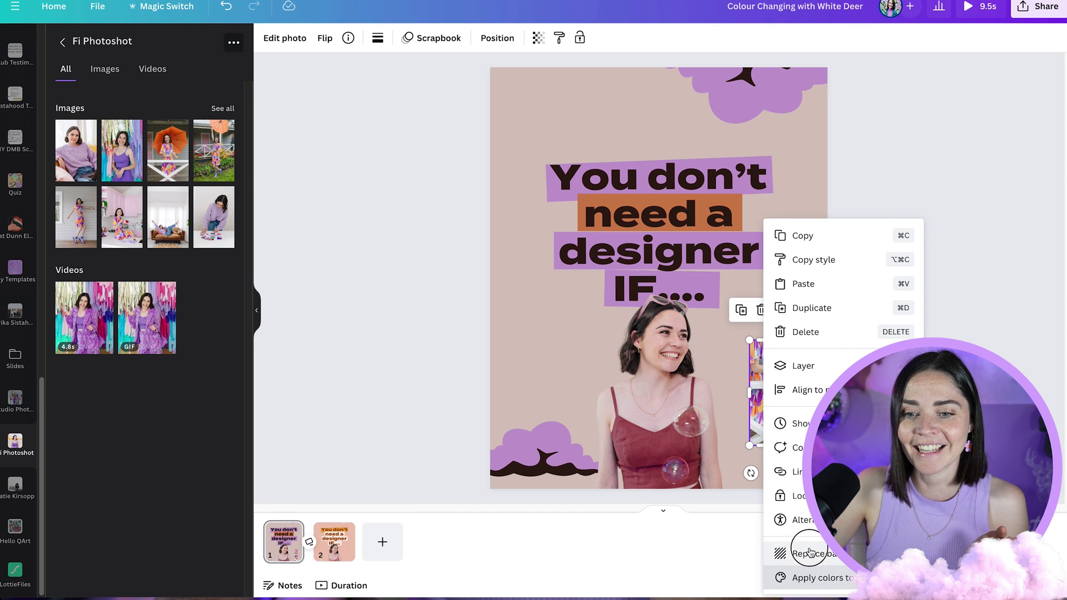
pyautogui.click(811, 578)
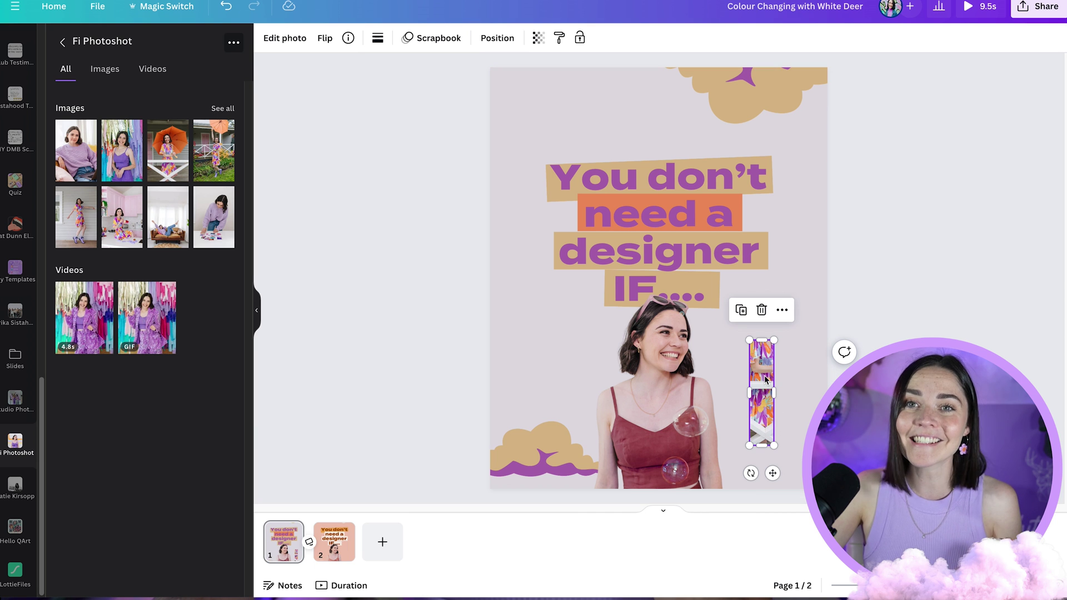
pyautogui.rightClick(771, 393)
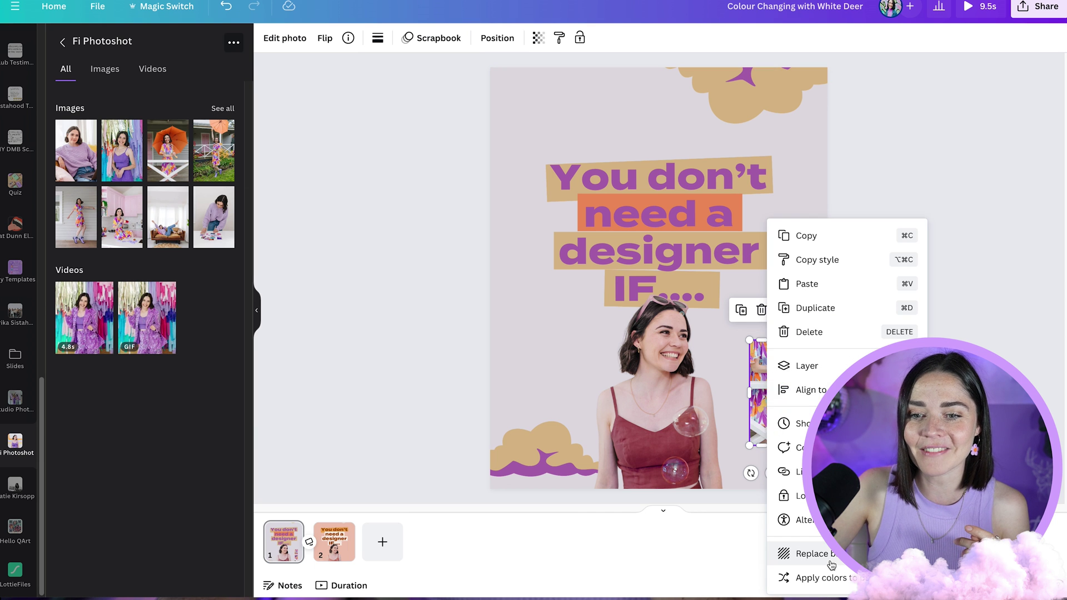
pyautogui.click(821, 578)
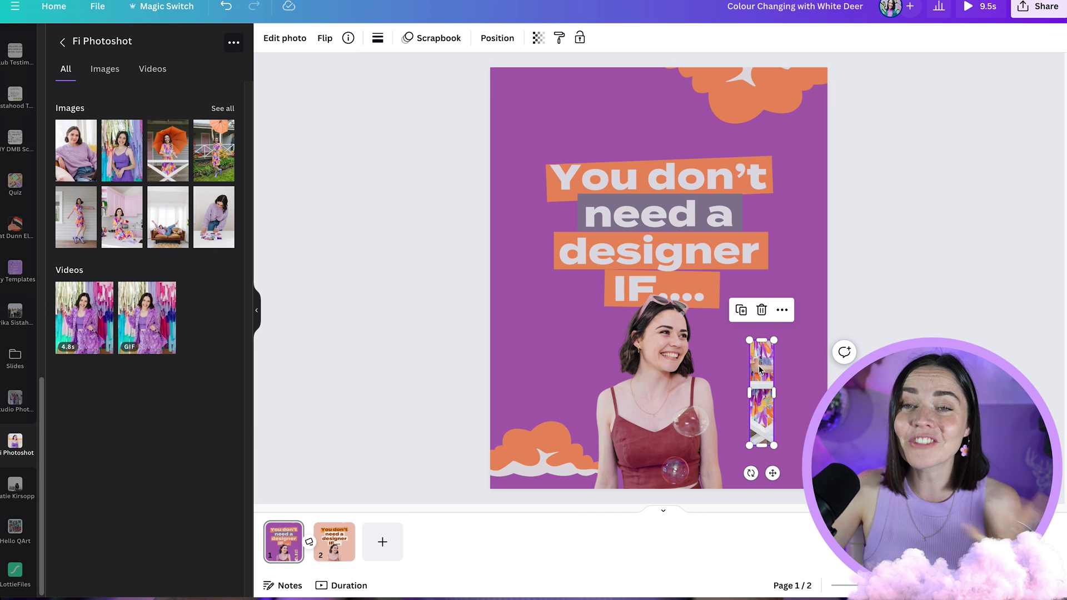